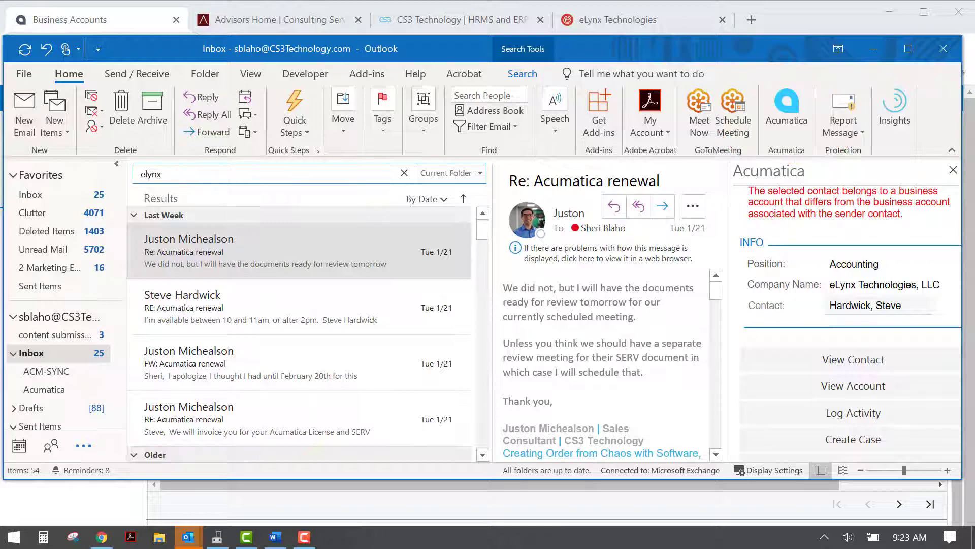
# Open the eLynx contact's renewal reply and show the sender's Acumatica details with the ERP Add On opportunity.
pyautogui.click(217, 306)
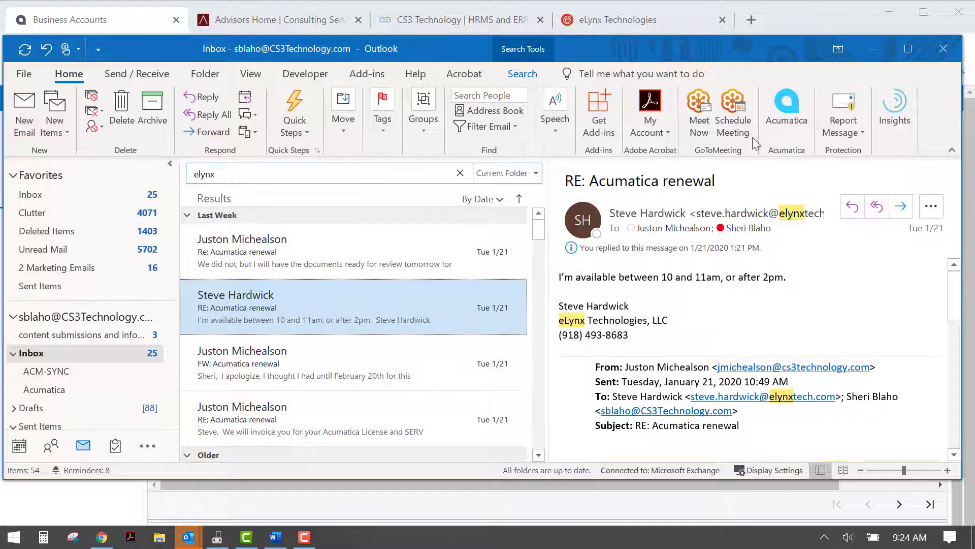
pyautogui.click(795, 103)
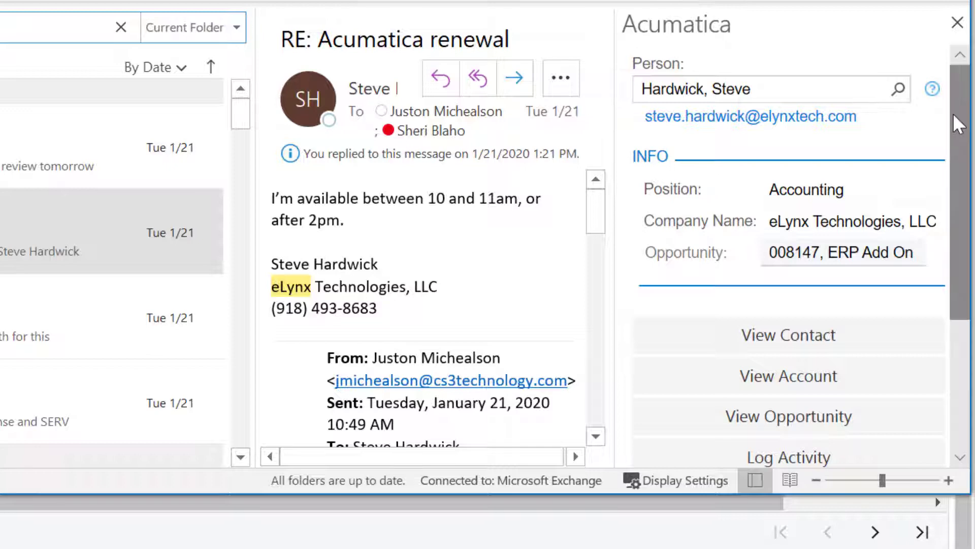
pyautogui.moveTo(962, 120); pyautogui.dragTo(969, 227)
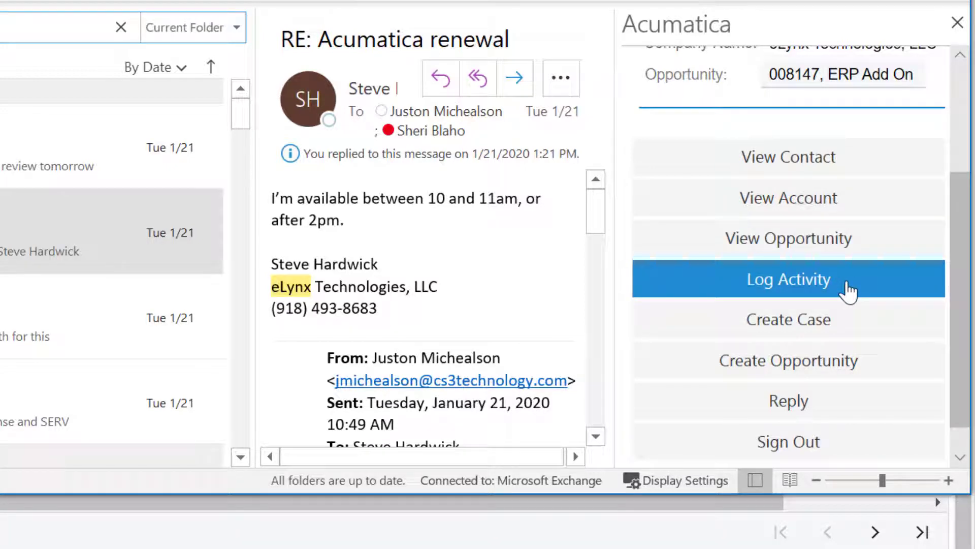
# Log the renewal reply as an Acumatica activity linked to opportunity 008147 - ERP Add On.
pyautogui.click(847, 290)
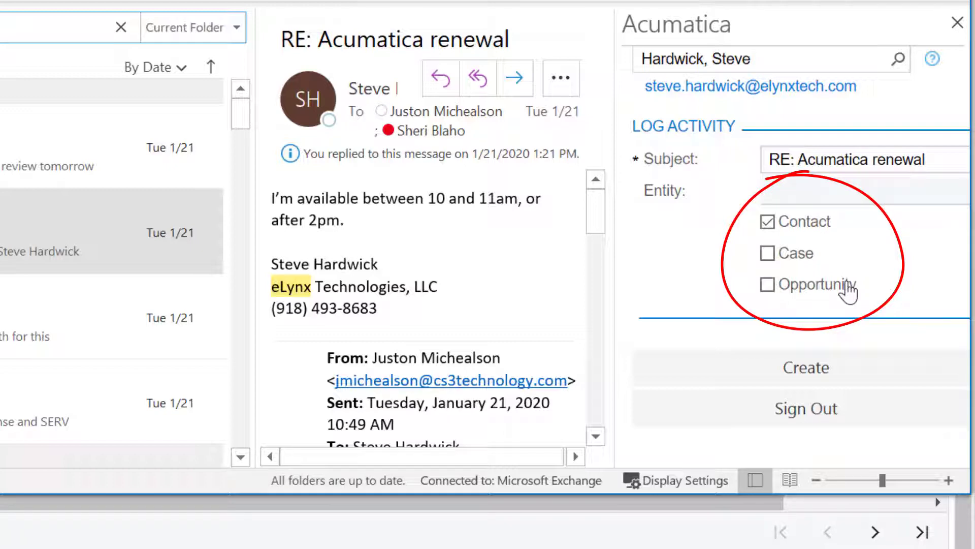
pyautogui.click(769, 285)
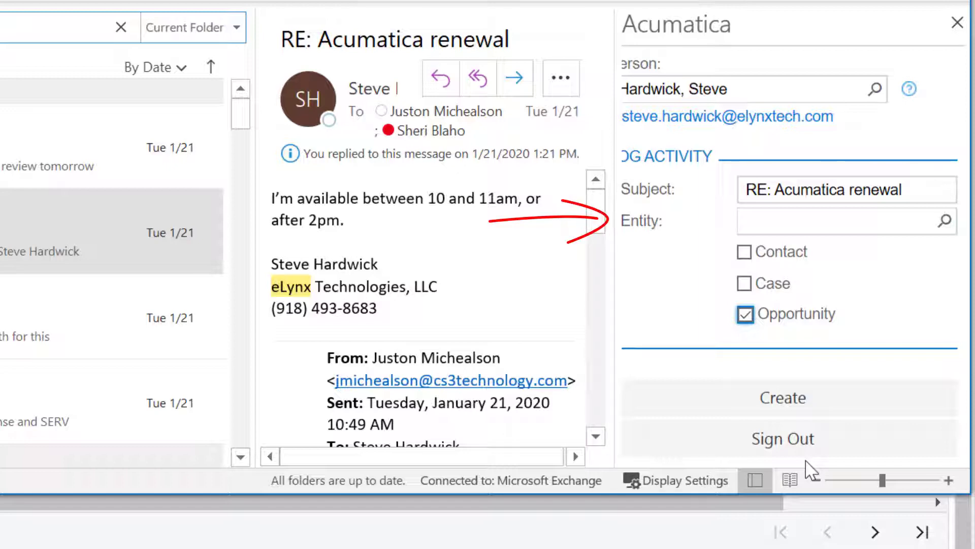
pyautogui.click(943, 224)
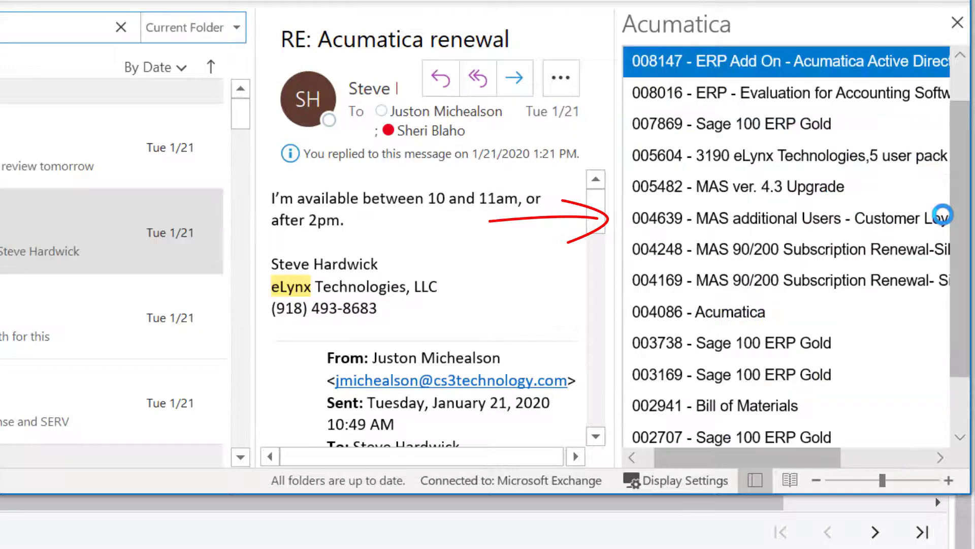
pyautogui.click(825, 56)
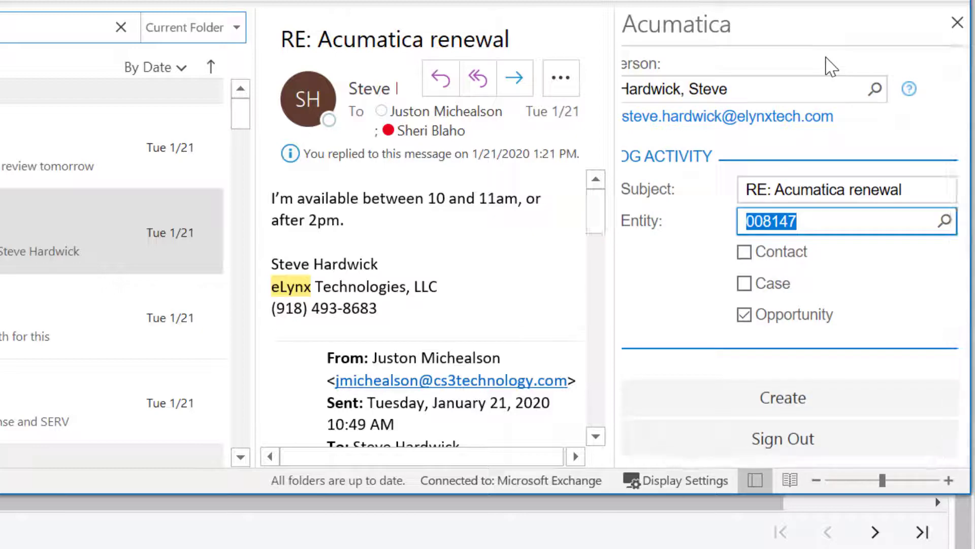
pyautogui.click(831, 396)
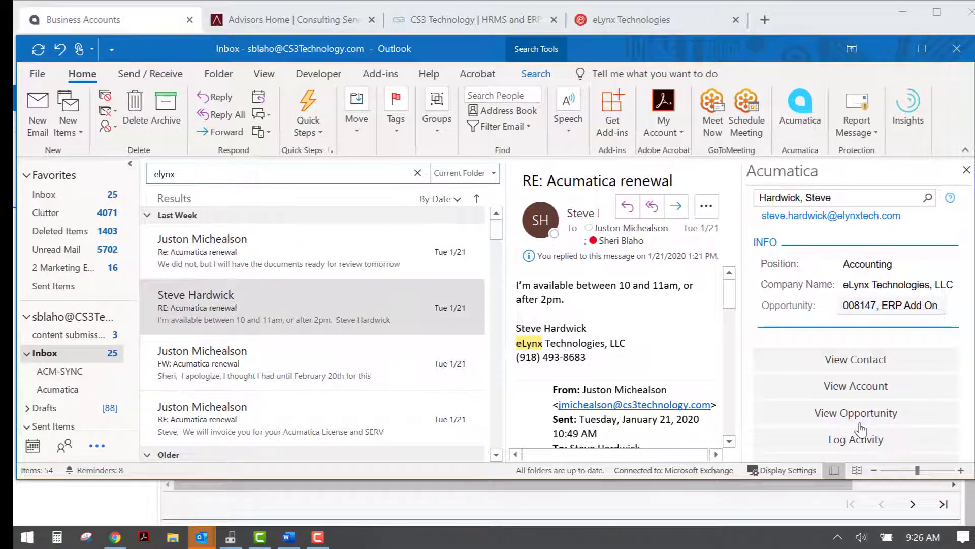
# Reload the eLynx Business Accounts page to show the logged 'RE: Acumatica renewal' email, then return to Outlook.
pyautogui.hotkey('alt', 'Tab')
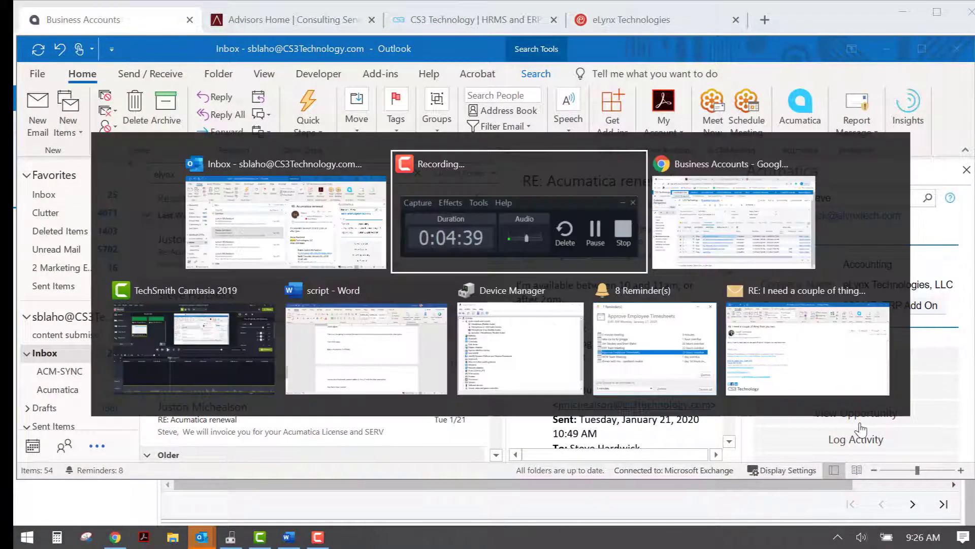
pyautogui.hotkey('alt', 'Tab')
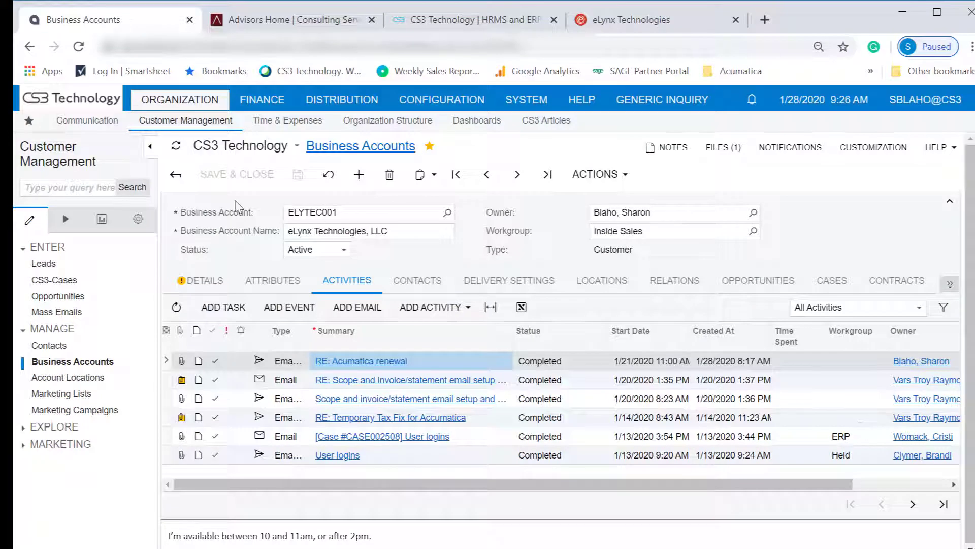
pyautogui.click(80, 47)
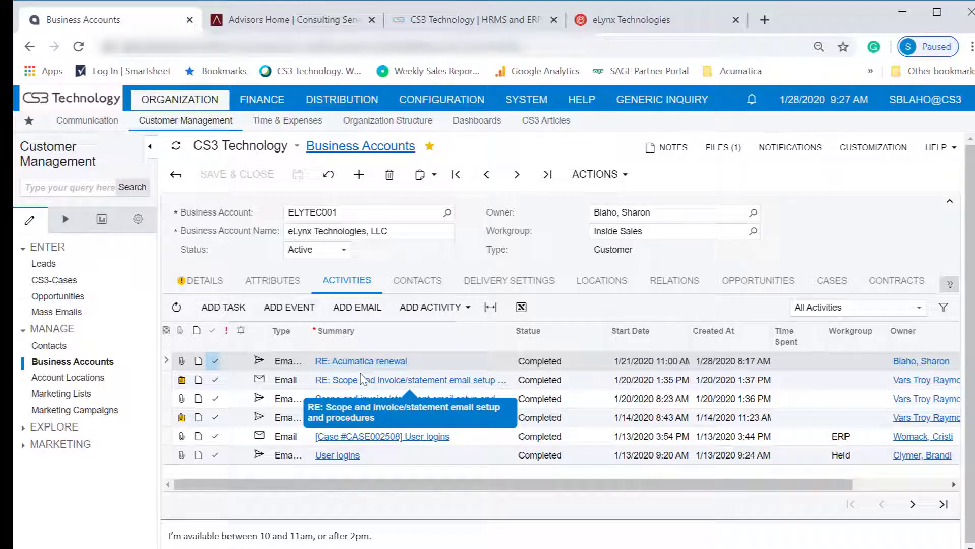
pyautogui.hotkey('alt', 'Tab')
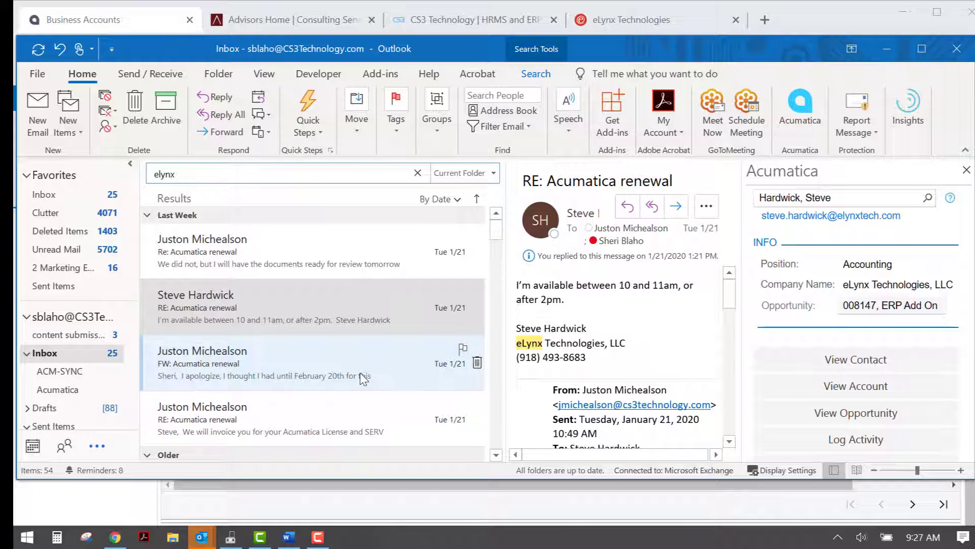
# Open the CS3 Technology colleague's renewal email and show that sender's Acumatica details.
pyautogui.click(232, 250)
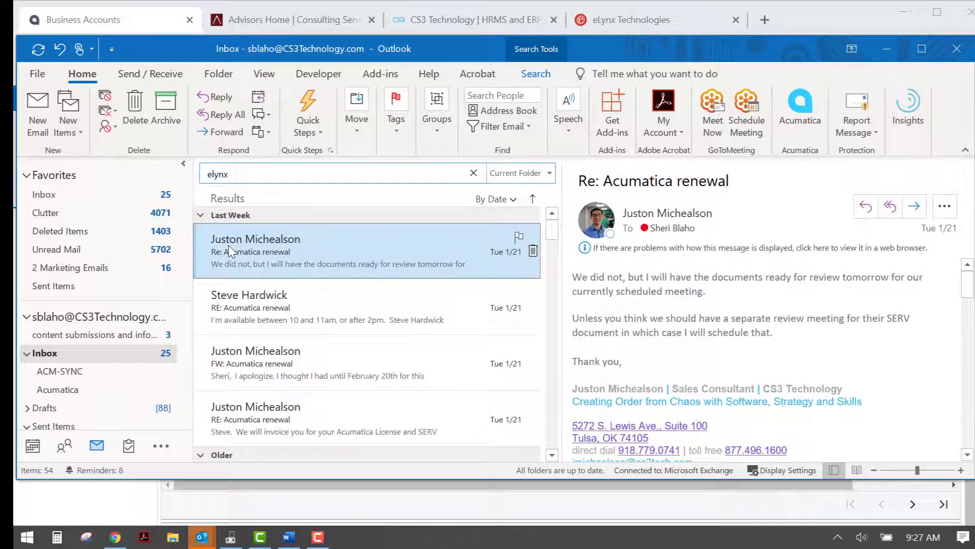
pyautogui.click(795, 134)
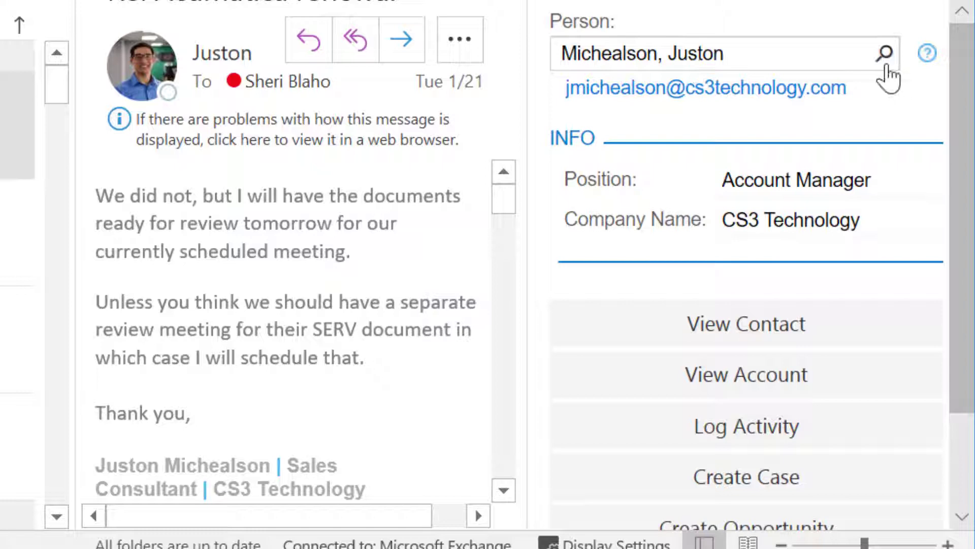
# Replace the Person on this email with the eLynx accounting contact, found by searching their surname.
pyautogui.click(635, 51)
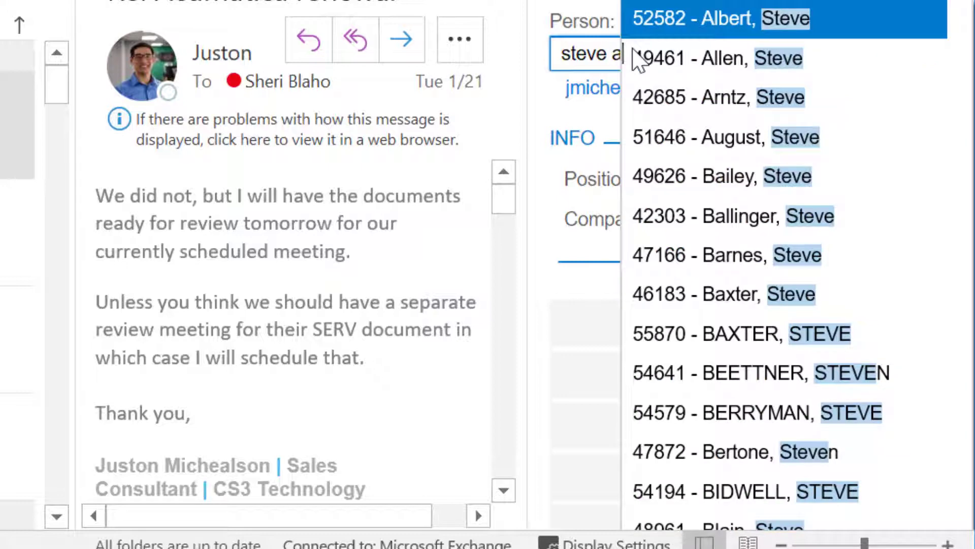
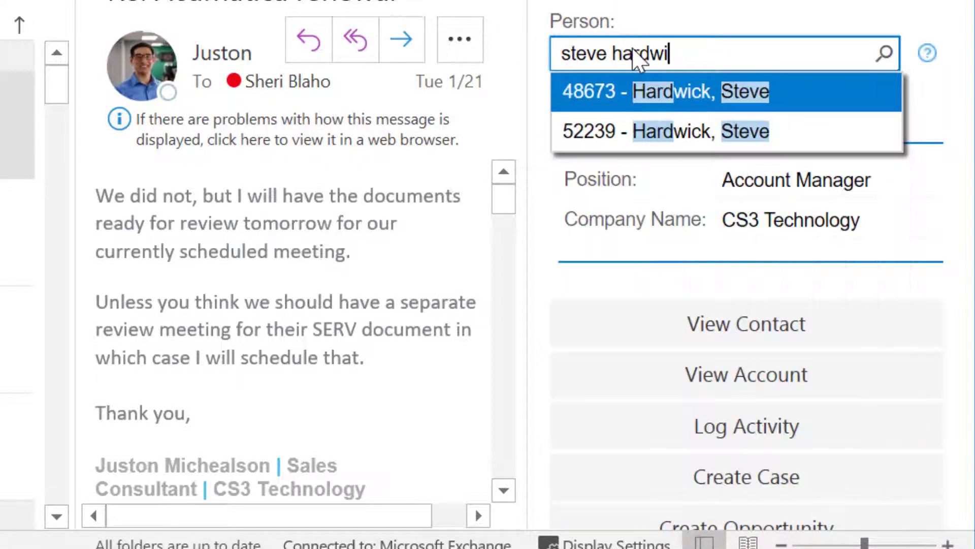
pyautogui.press('Return')
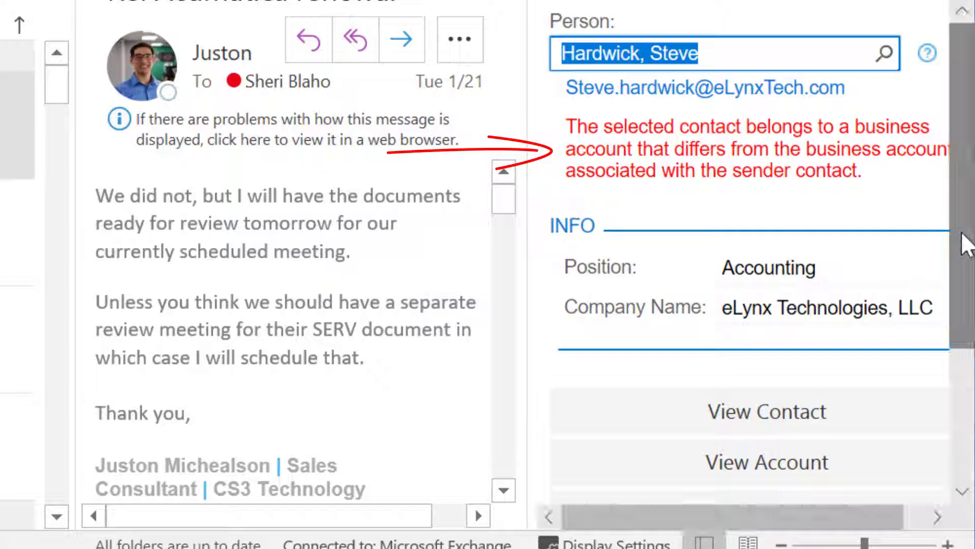
pyautogui.moveTo(964, 234); pyautogui.dragTo(967, 383)
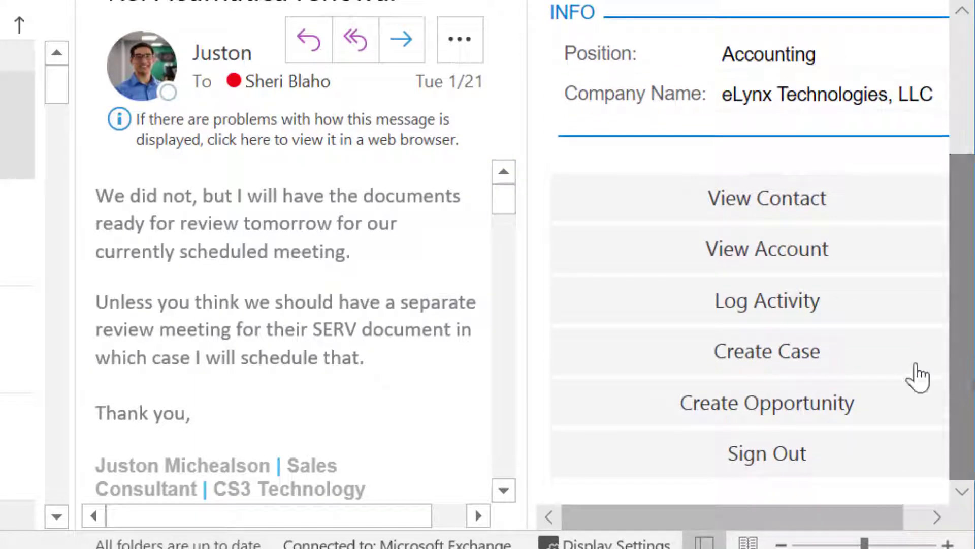
# Log the email against the eLynx contact with a new subject saying a colleague reports they are happy.
pyautogui.click(824, 327)
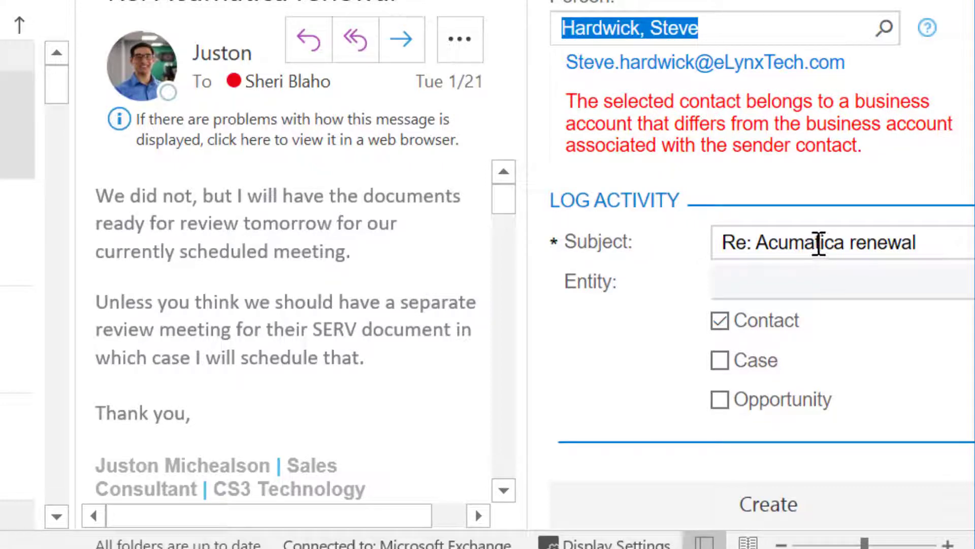
pyautogui.click(816, 244)
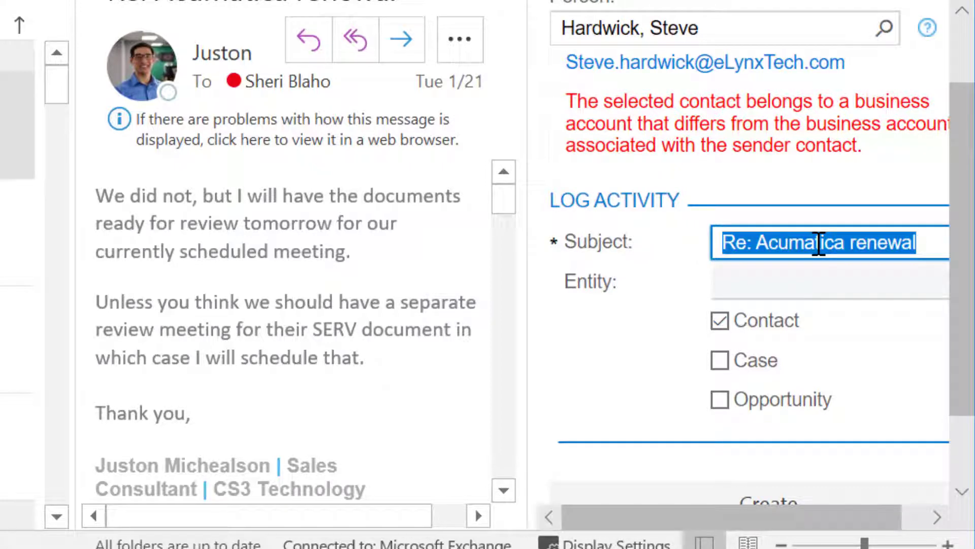
pyautogui.write('justo')
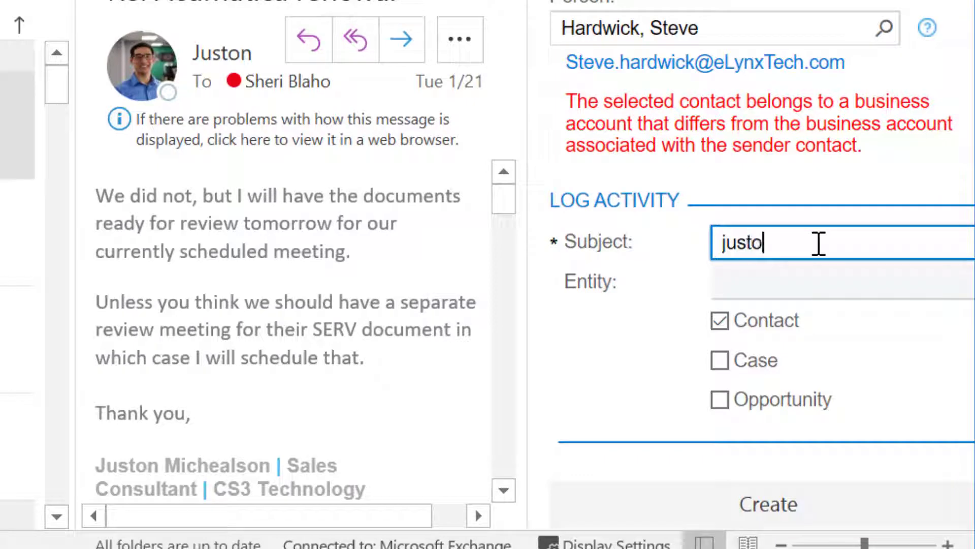
pyautogui.write('n say')
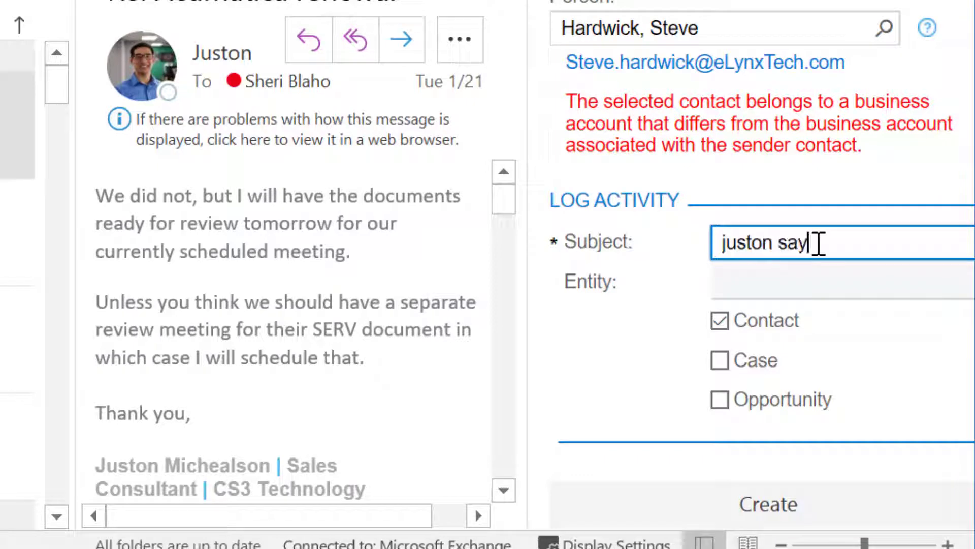
pyautogui.write('s they are ha')
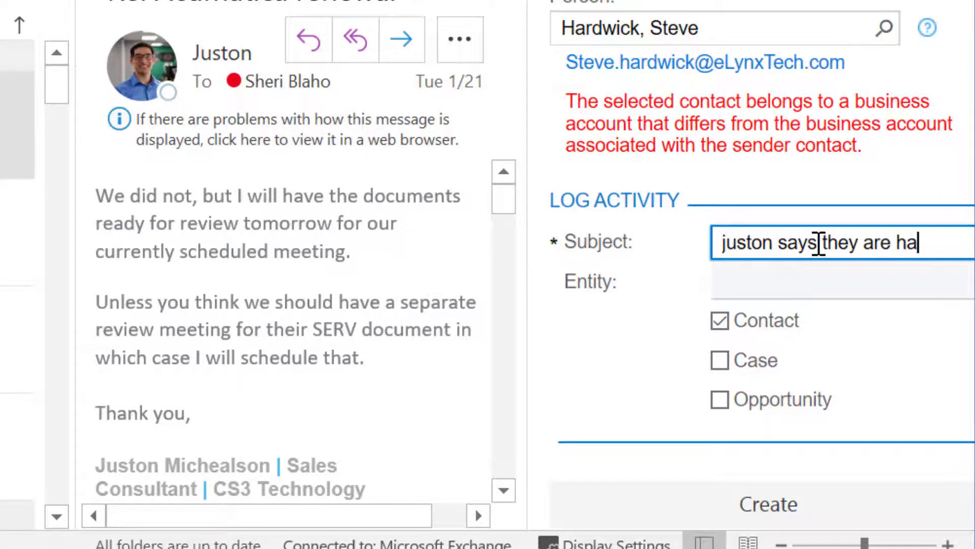
pyautogui.write('ppy')
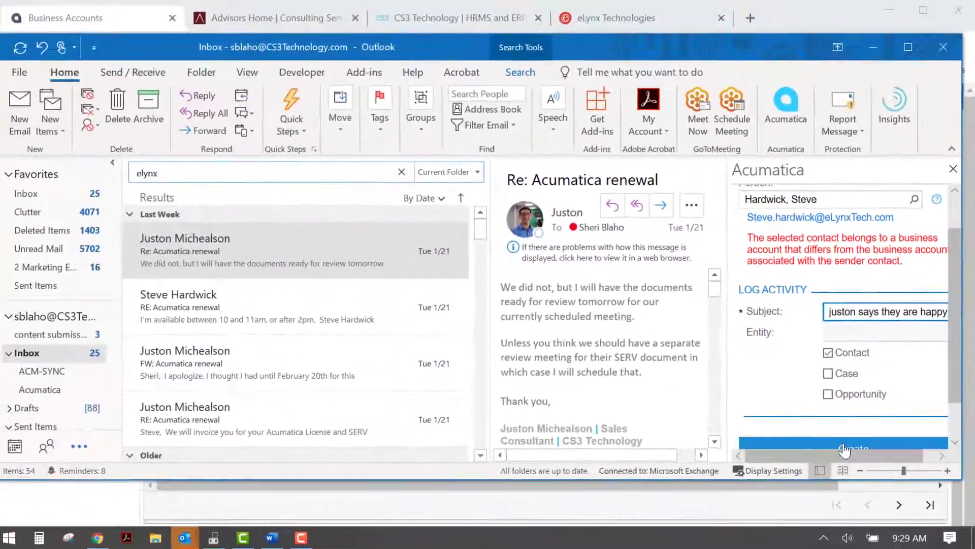
pyautogui.click(844, 450)
# Reload the eLynx business account in Chrome and view its Activities, with the new email on top.
pyautogui.hotkey('alt', 'Tab')
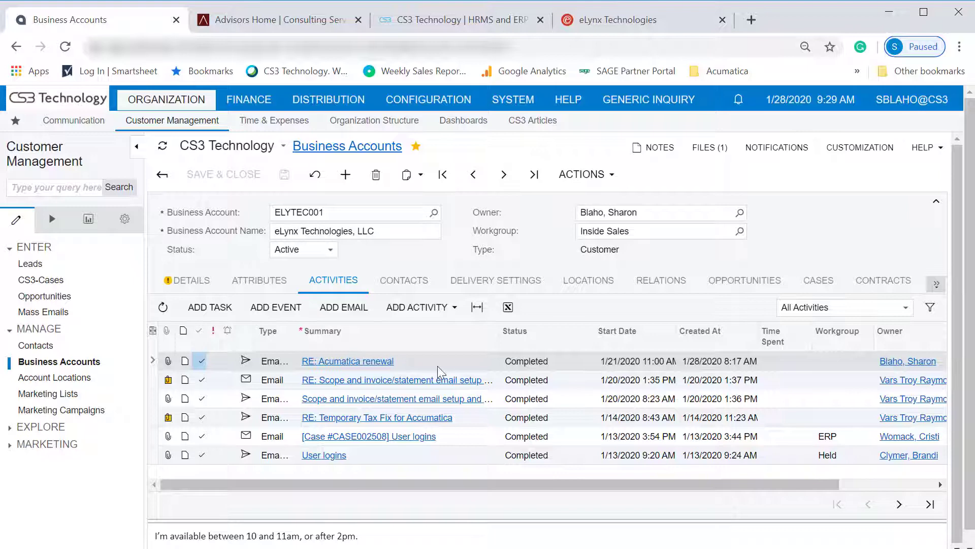
pyautogui.click(65, 46)
pyautogui.click(332, 281)
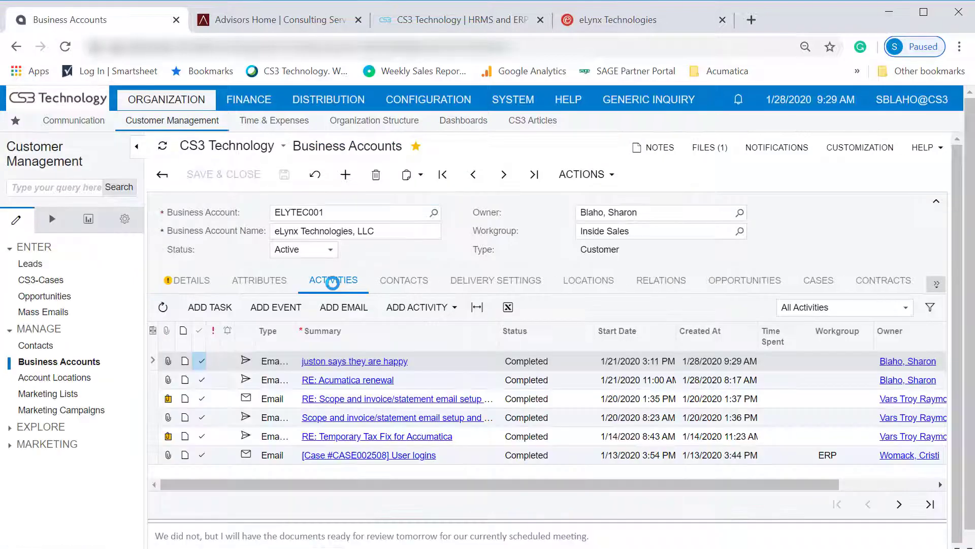